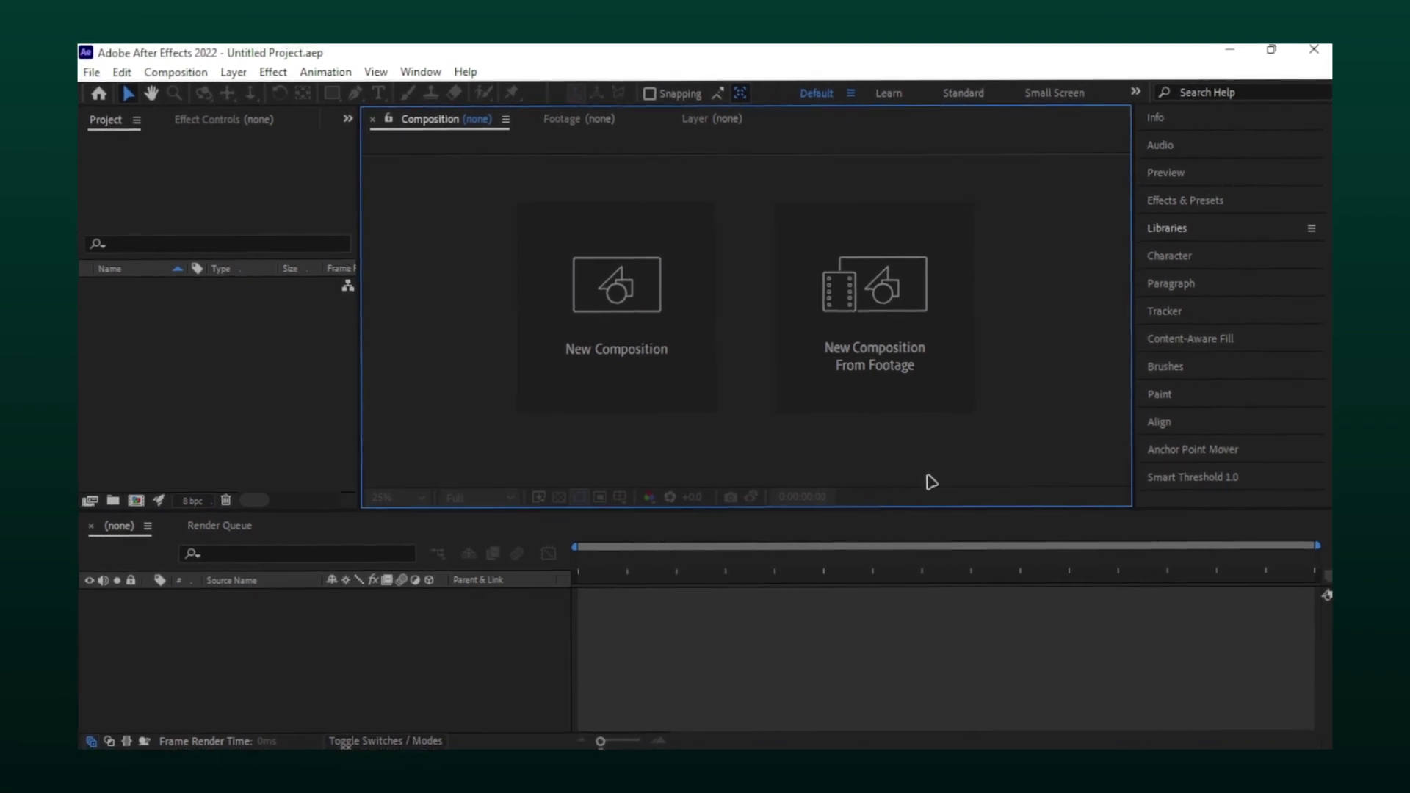
Step: In the Debug Database console, filter by 'color', set Enable_Theme_Colorizing to true, and close the console
{"action": "key", "text": "ctrl+F12"}
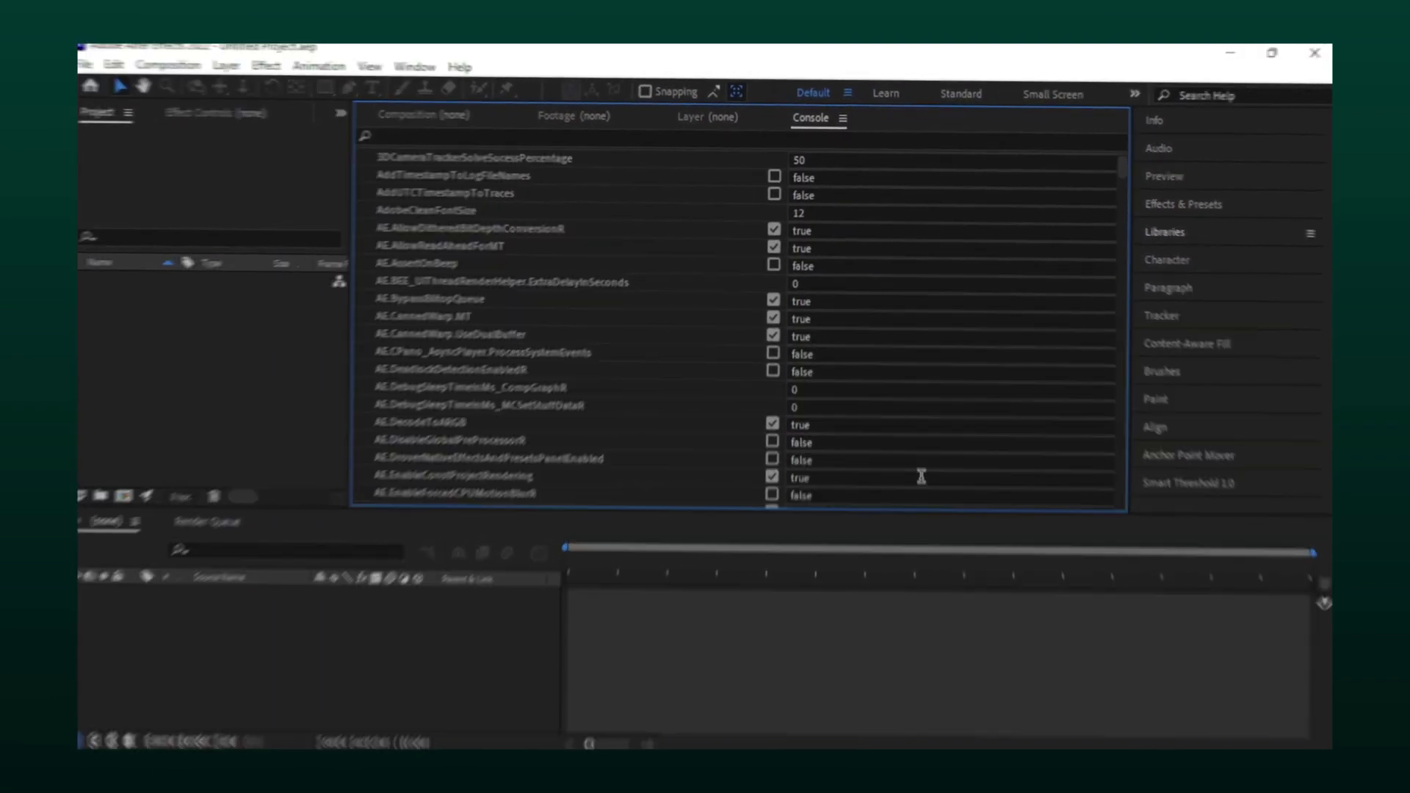
{"action": "left_click", "coordinate": [831, 117]}
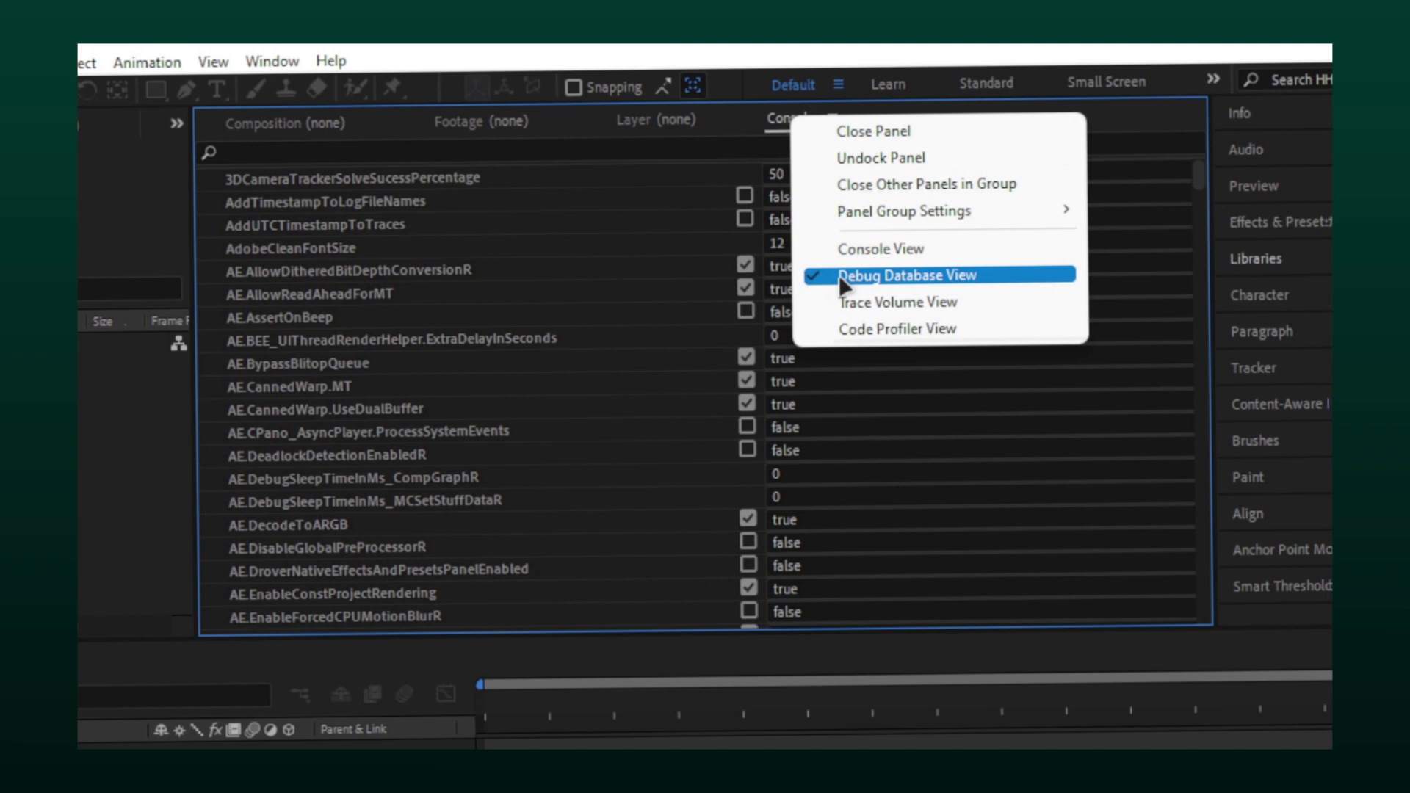
{"action": "left_click", "coordinate": [768, 256]}
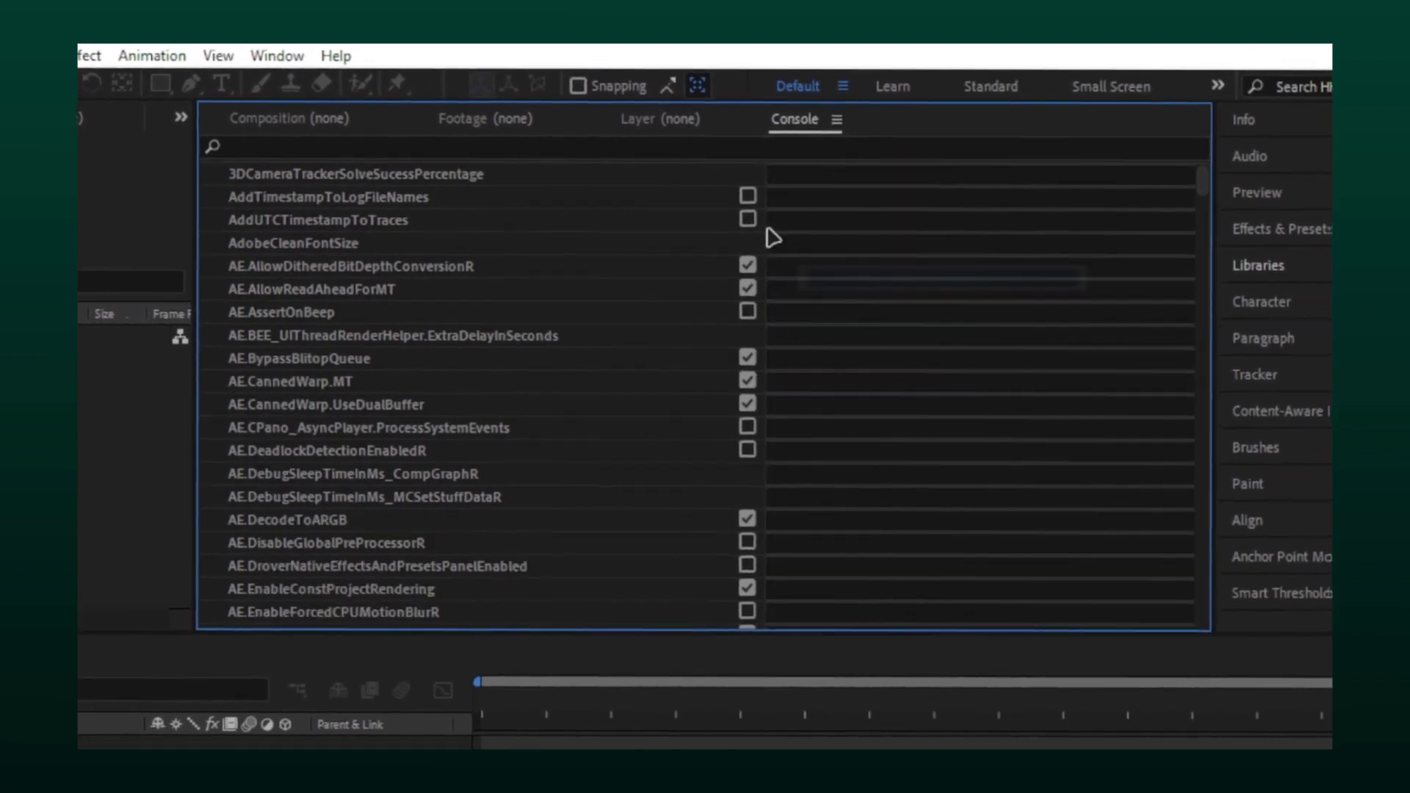
{"action": "left_click", "coordinate": [485, 146]}
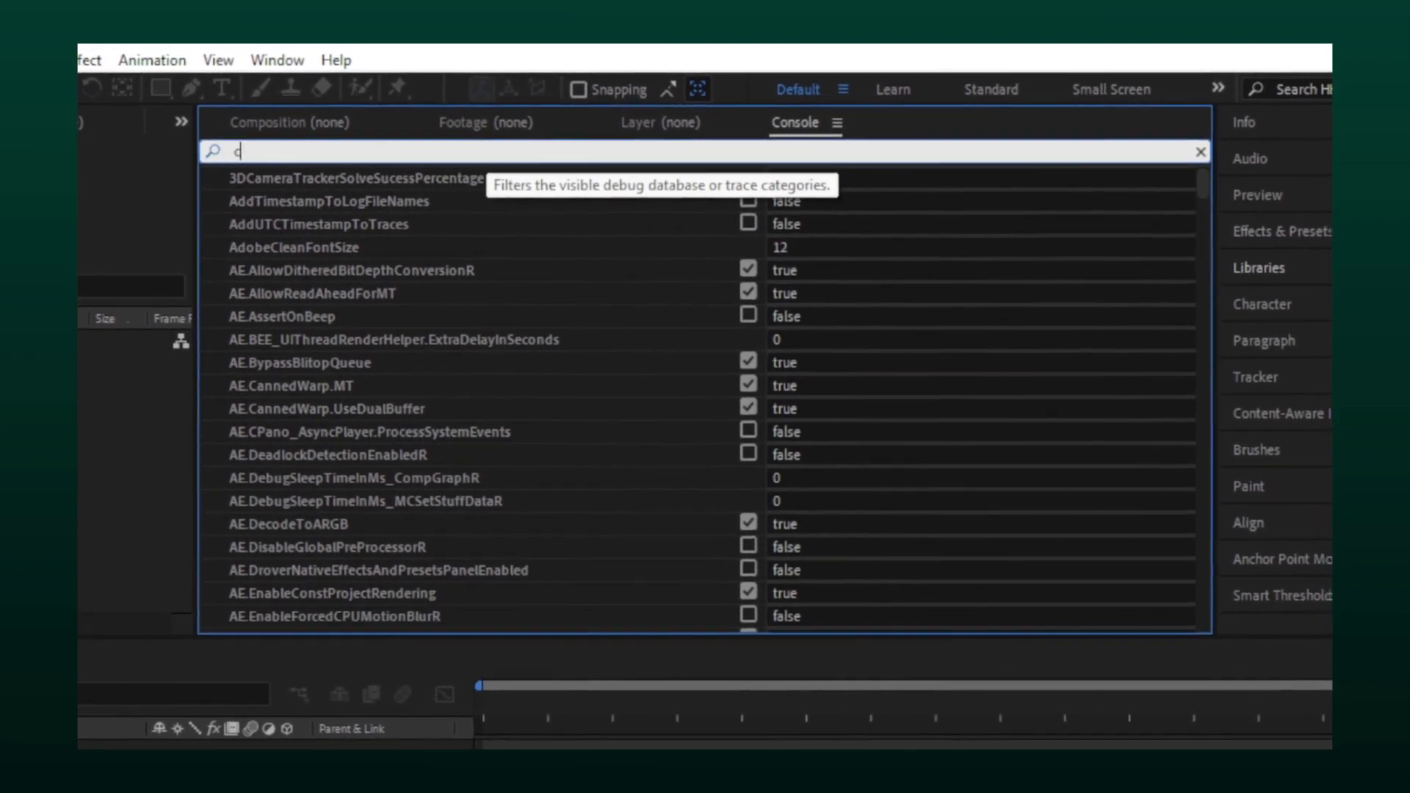
{"action": "type", "text": "color"}
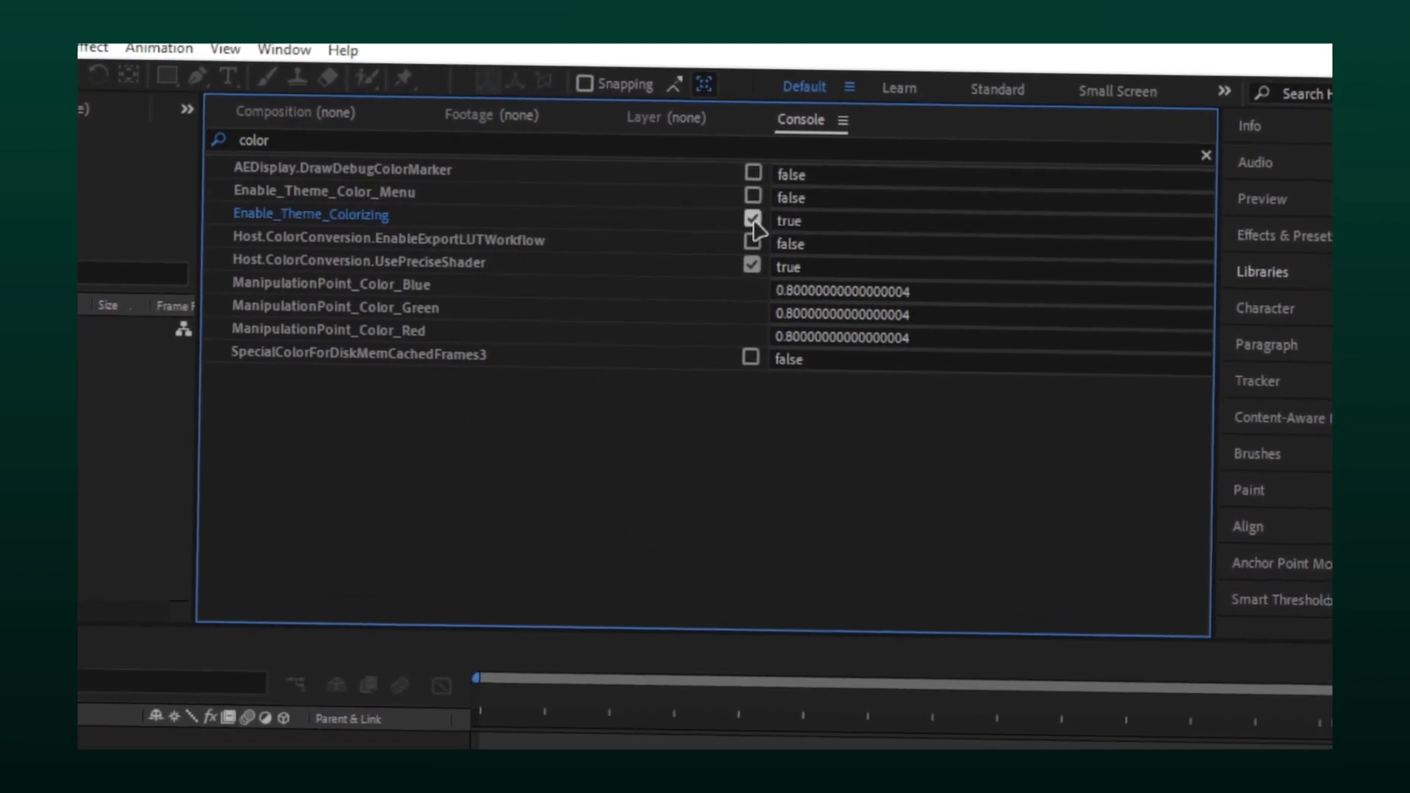
{"action": "left_click", "coordinate": [778, 225]}
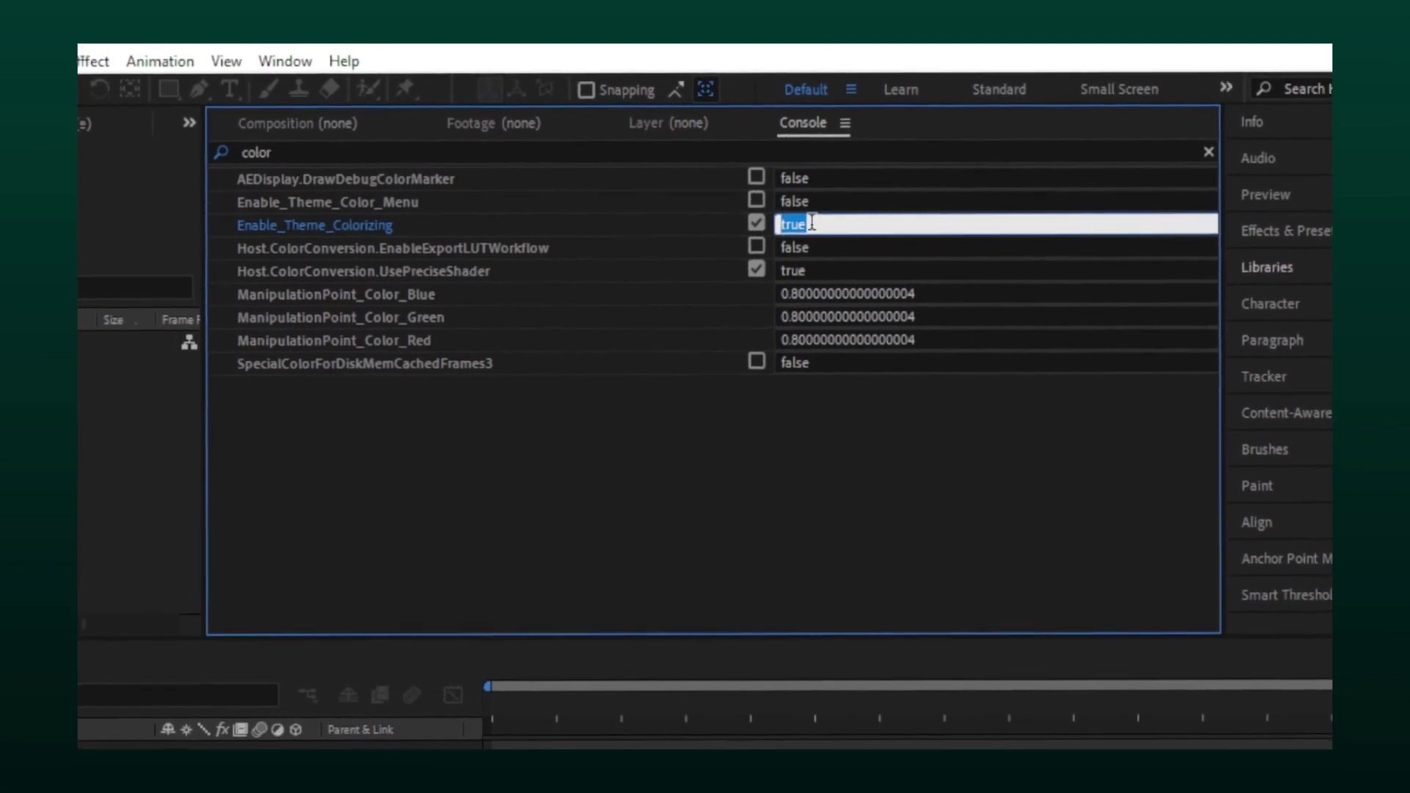
{"action": "left_click", "coordinate": [846, 123]}
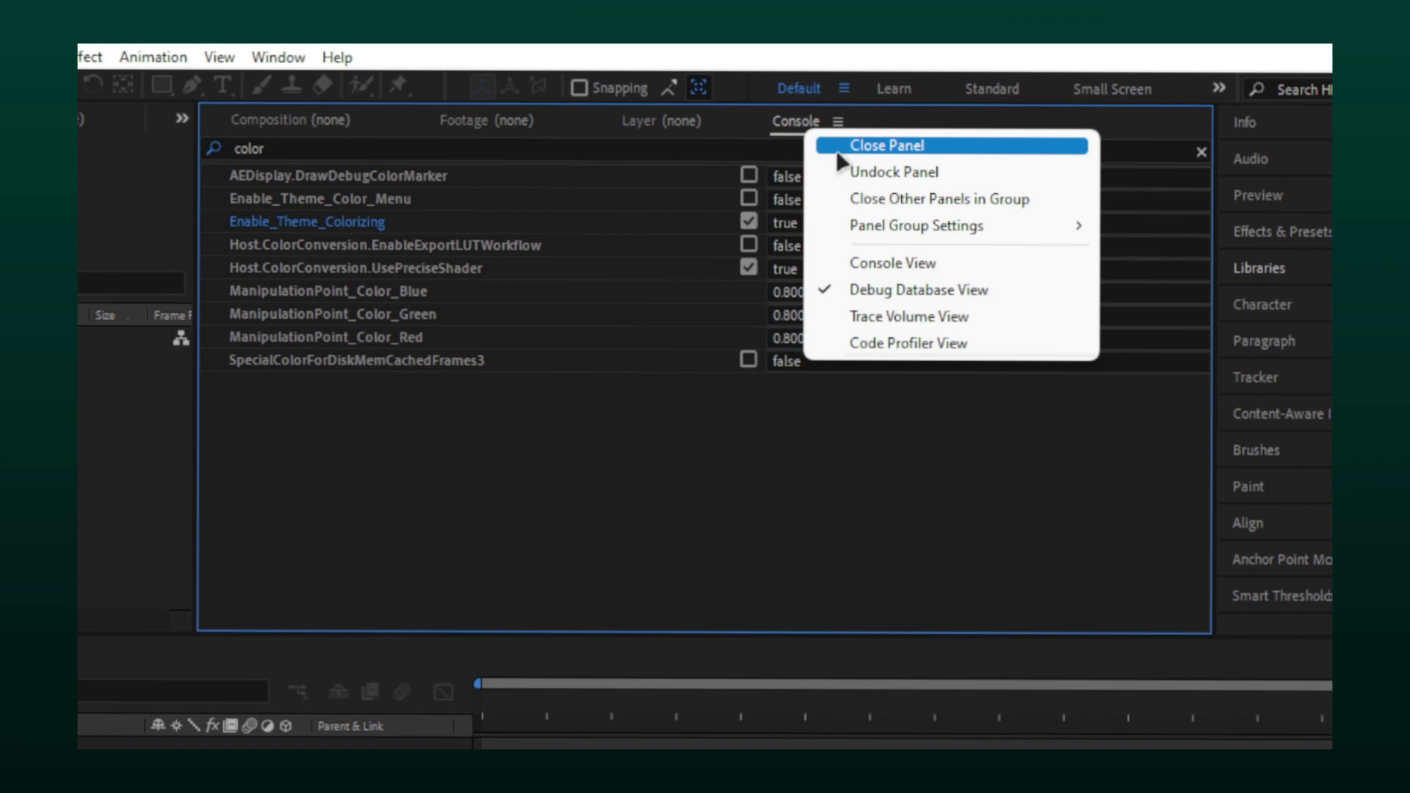
{"action": "left_click", "coordinate": [876, 141]}
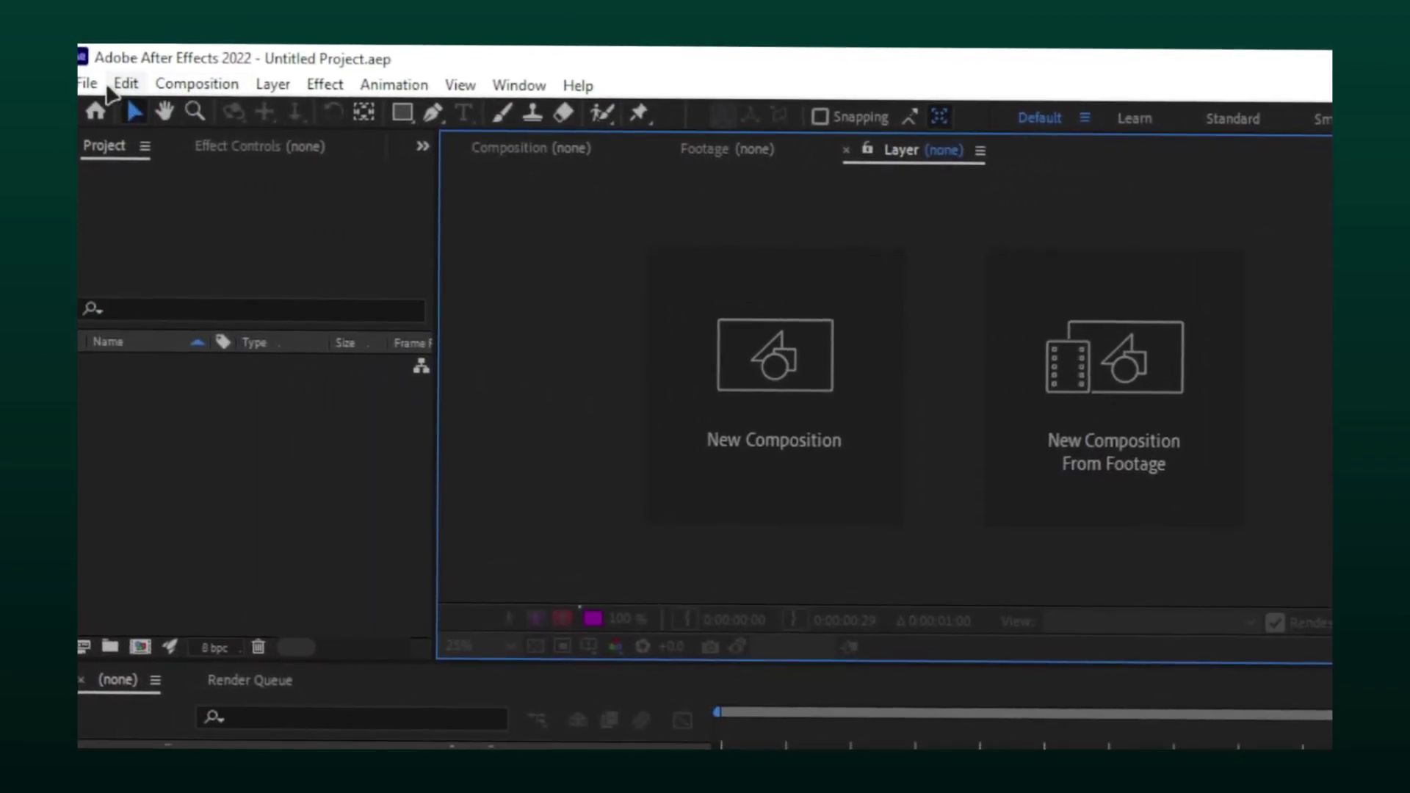
Step: Choose a green highlight colour in Appearance preferences and confirm both dialogs
{"action": "left_click", "coordinate": [128, 88]}
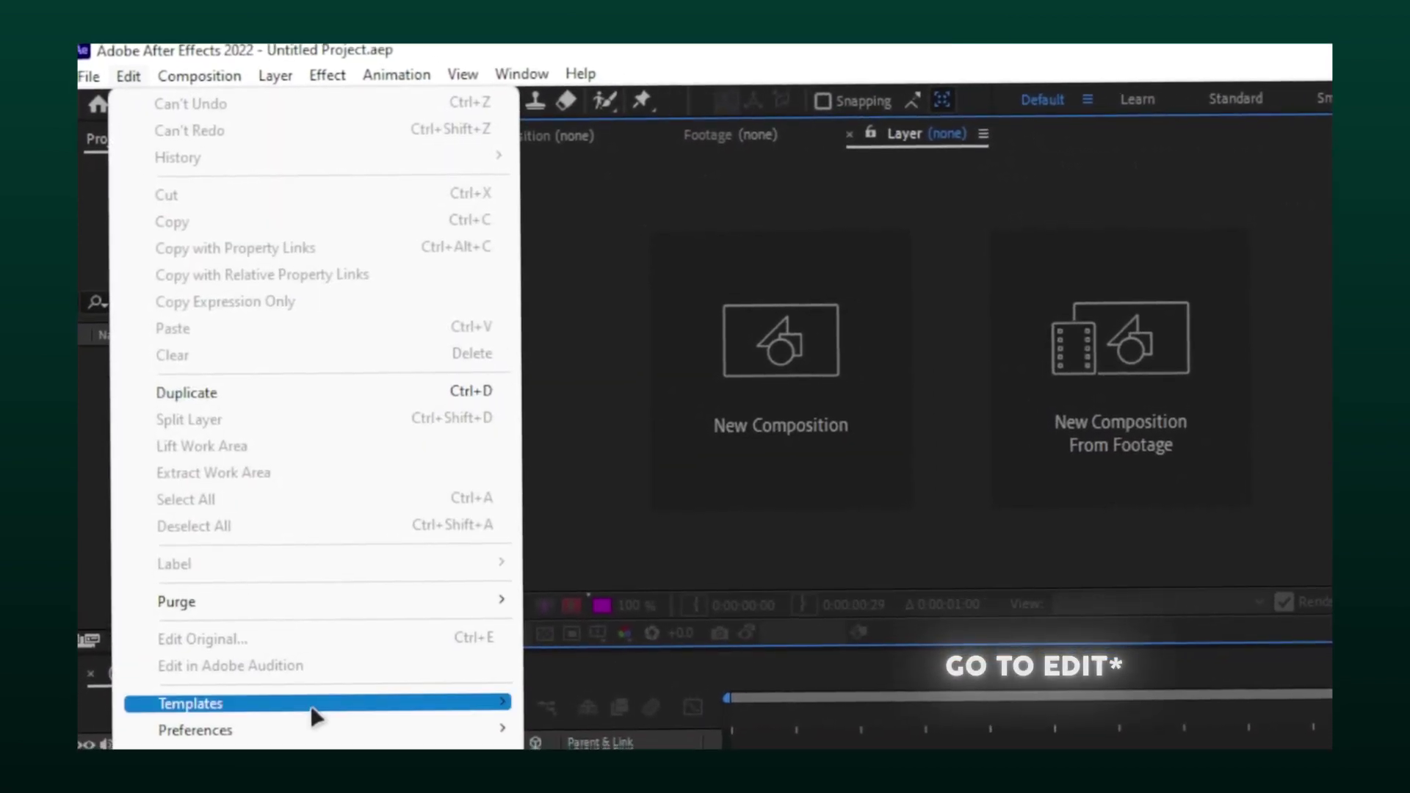
{"action": "mouse_move", "coordinate": [317, 714]}
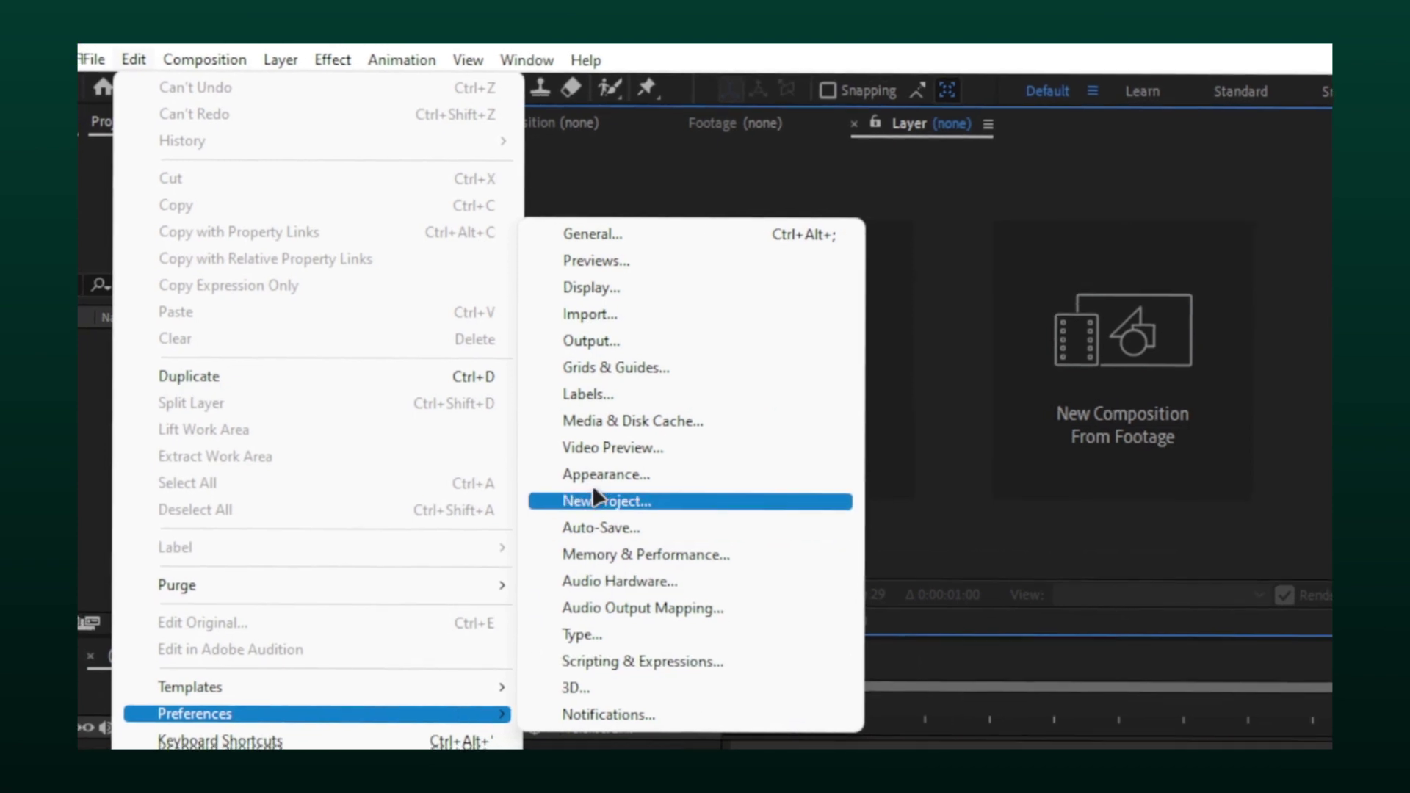
{"action": "left_click", "coordinate": [595, 477]}
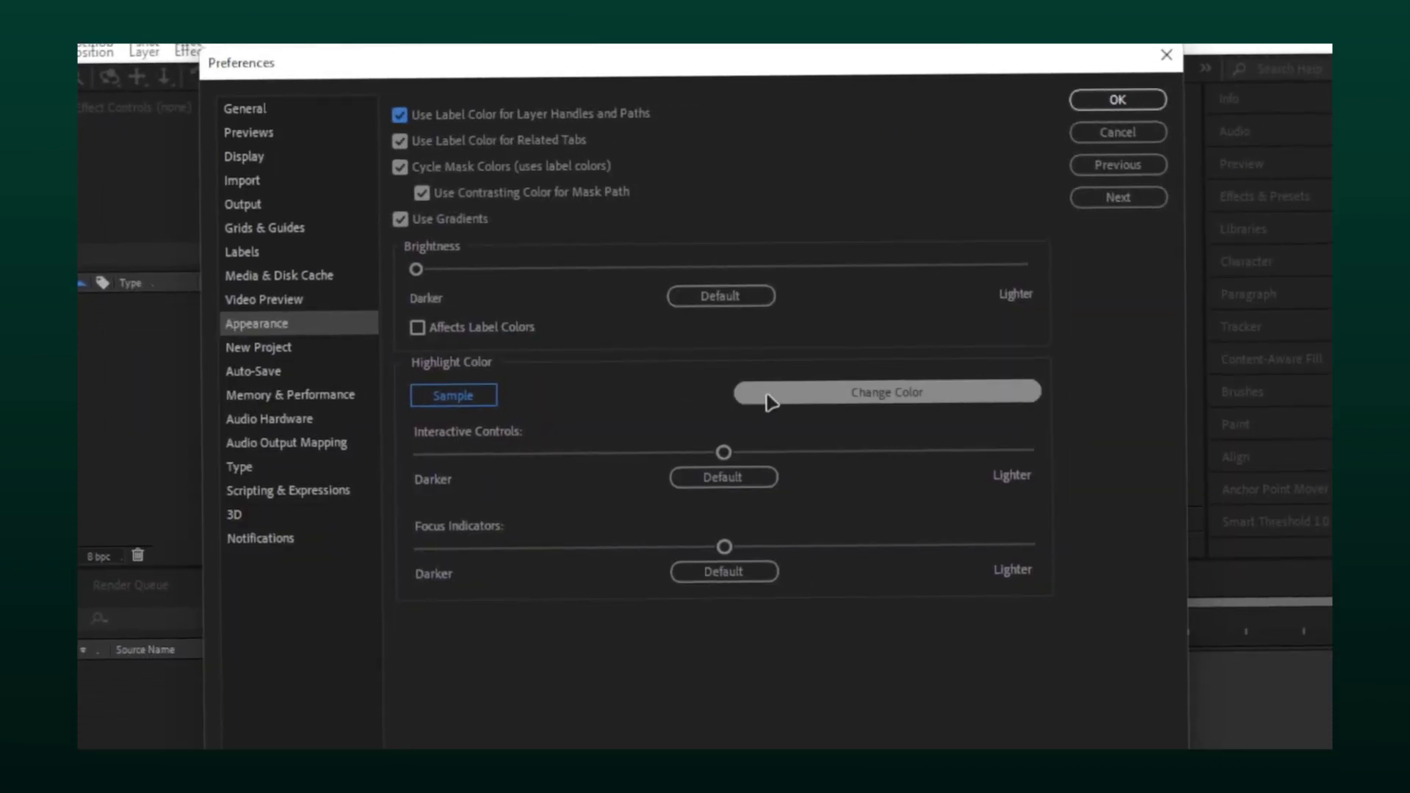
{"action": "left_click", "coordinate": [768, 395]}
{"action": "mouse_move", "coordinate": [701, 375]}
{"action": "left_mouse_down"}
{"action": "mouse_move", "coordinate": [711, 276]}
{"action": "mouse_move", "coordinate": [711, 441]}
{"action": "left_mouse_up"}
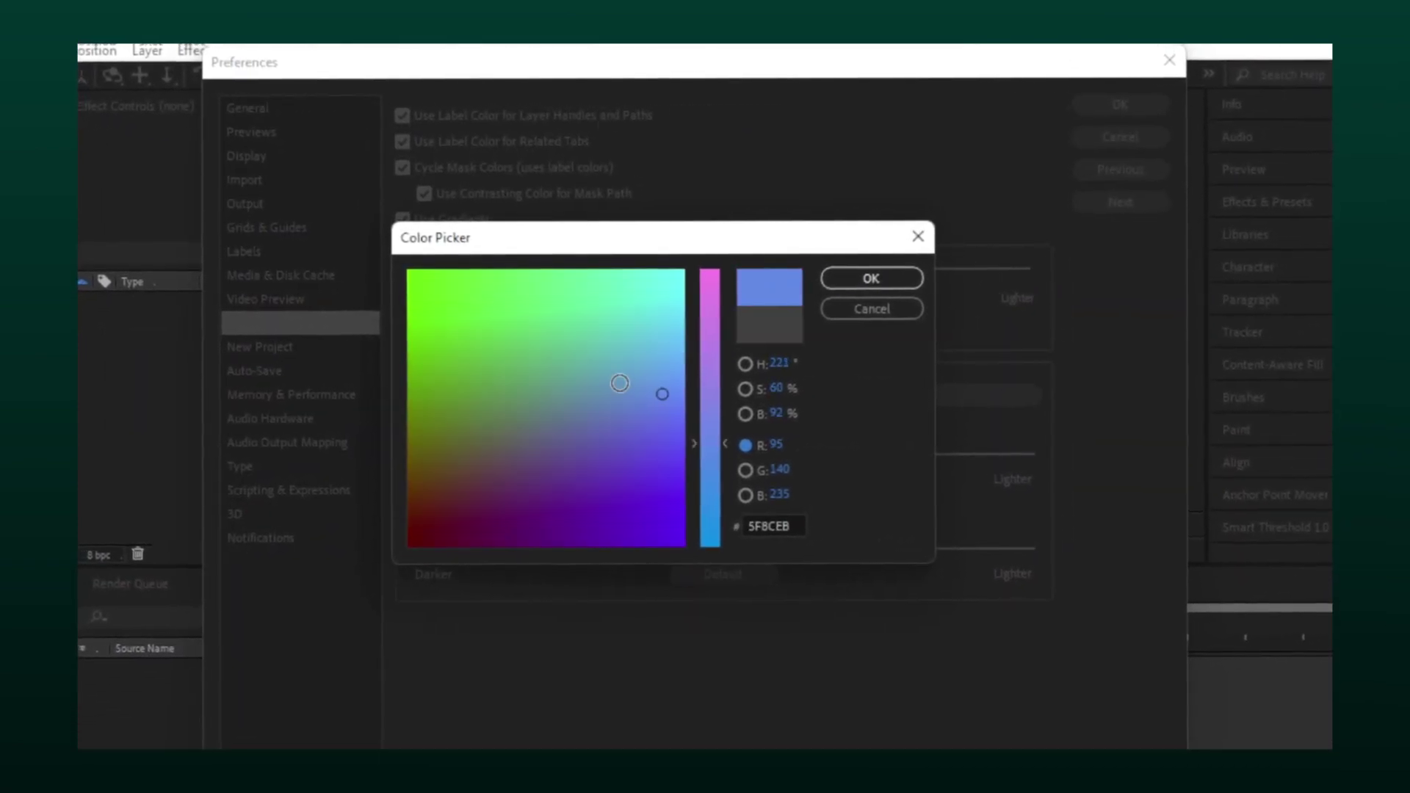
{"action": "left_click_drag", "start_coordinate": [434, 359], "coordinate": [418, 327]}
{"action": "left_click", "coordinate": [871, 281]}
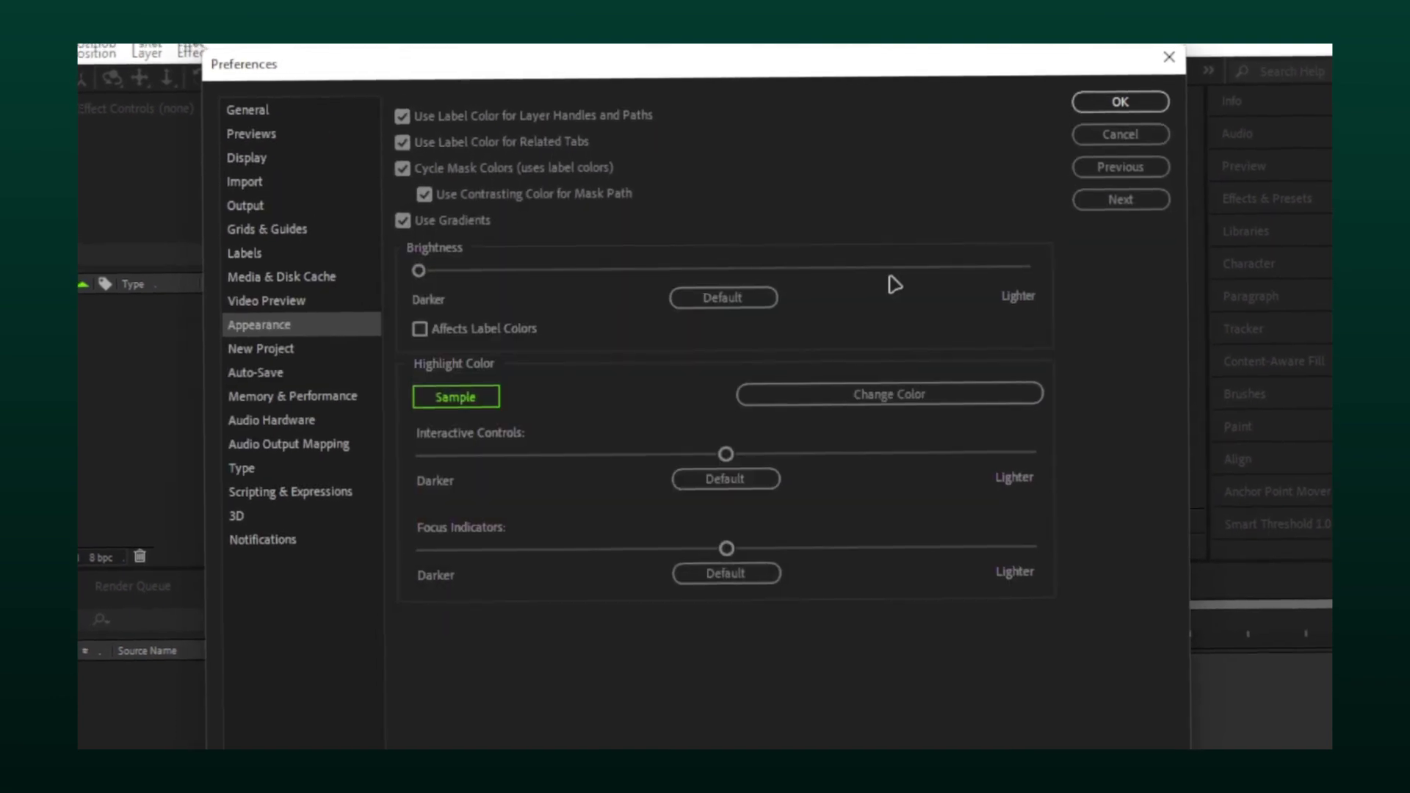
{"action": "left_click", "coordinate": [1136, 102]}
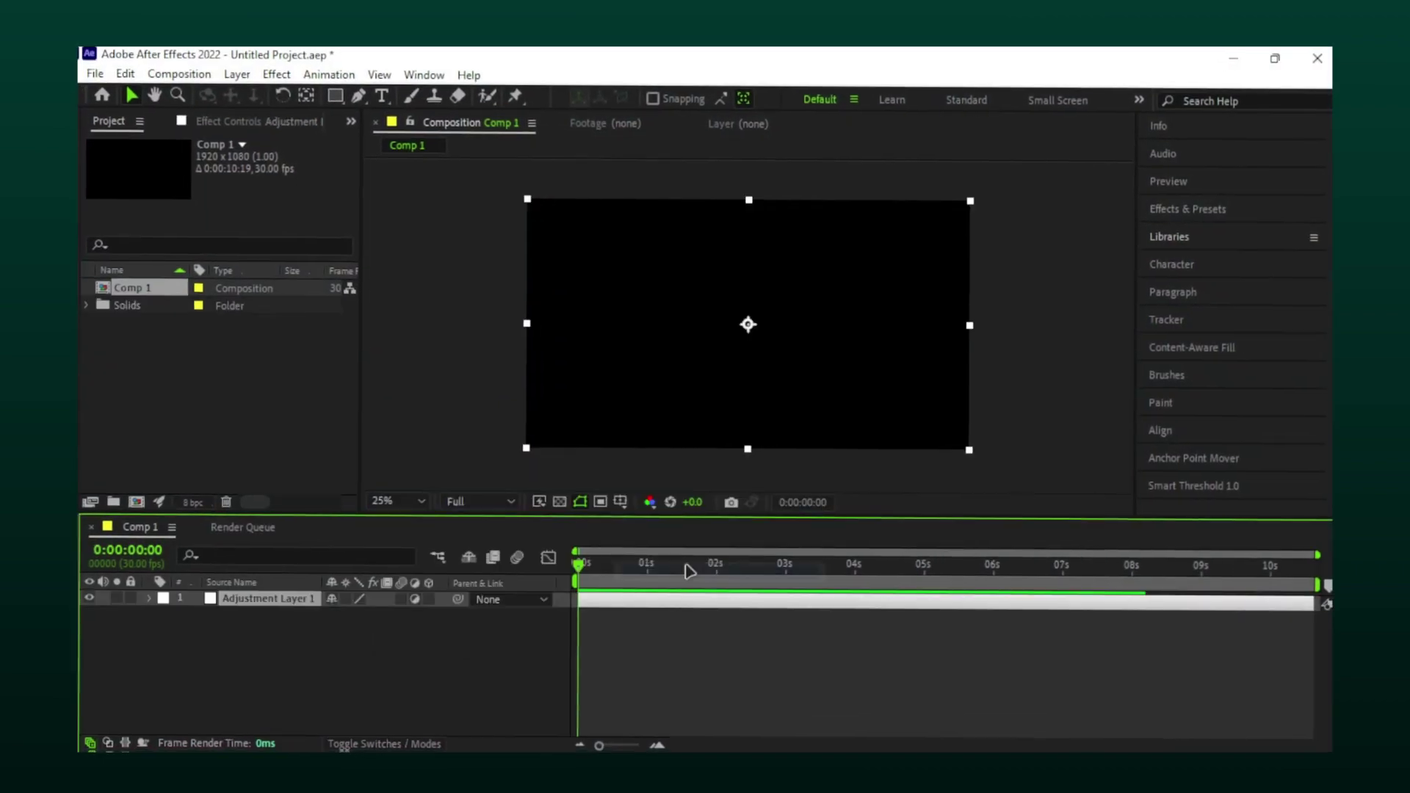
Step: Add a black solid layer above the adjustment layer in Comp 1, then open Edit > Preferences
{"action": "right_click", "coordinate": [296, 622]}
{"action": "left_click", "coordinate": [600, 446]}
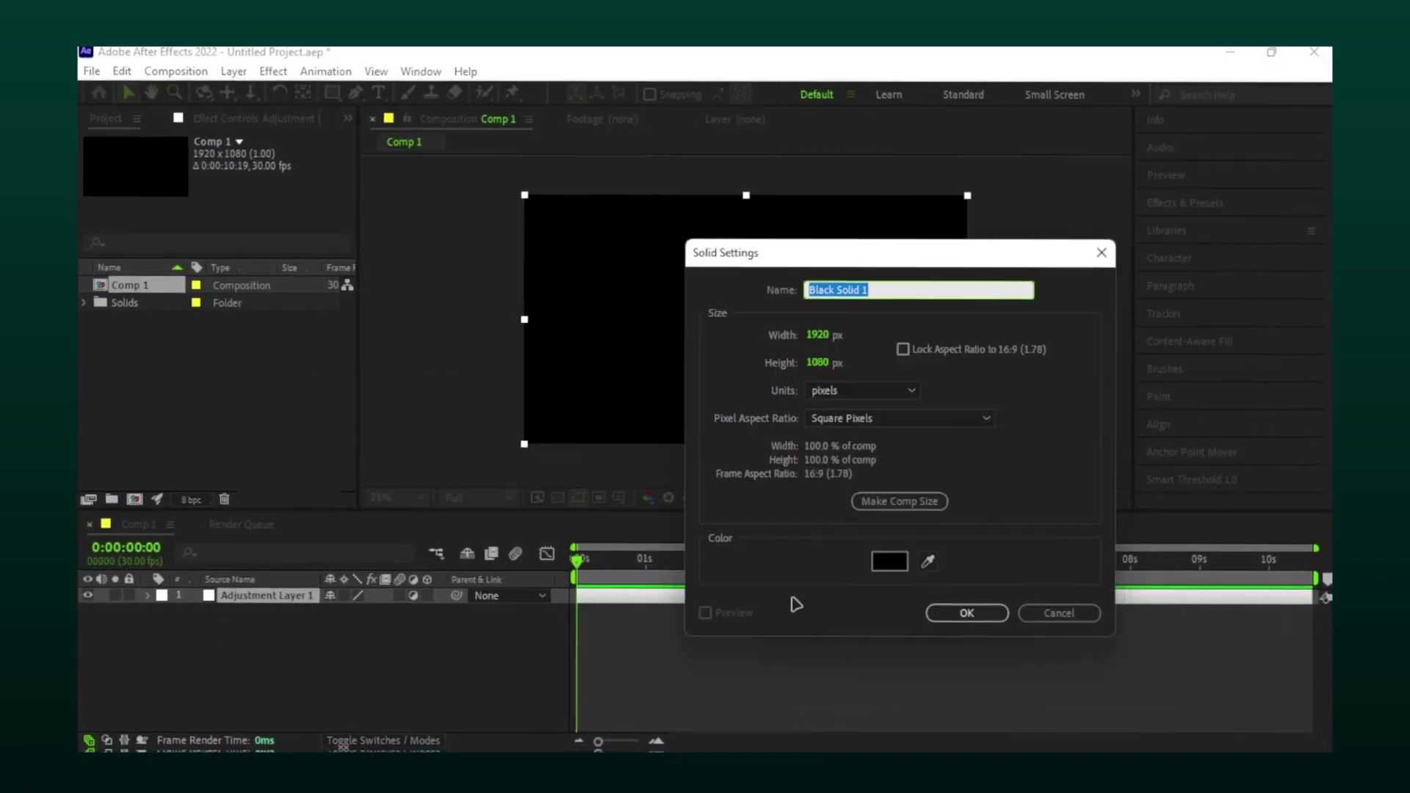
{"action": "left_click", "coordinate": [955, 613]}
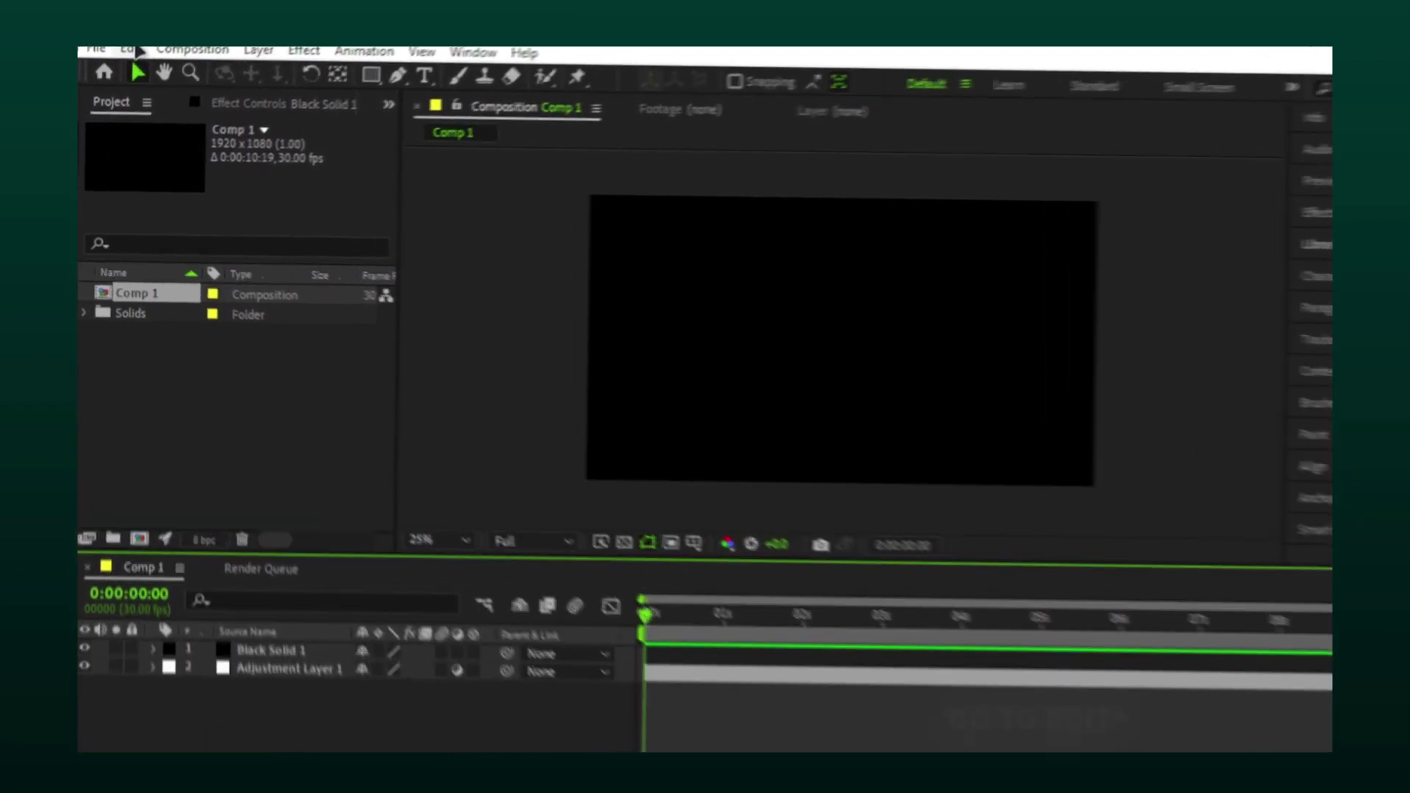
{"action": "left_click", "coordinate": [132, 50]}
{"action": "mouse_move", "coordinate": [176, 623]}
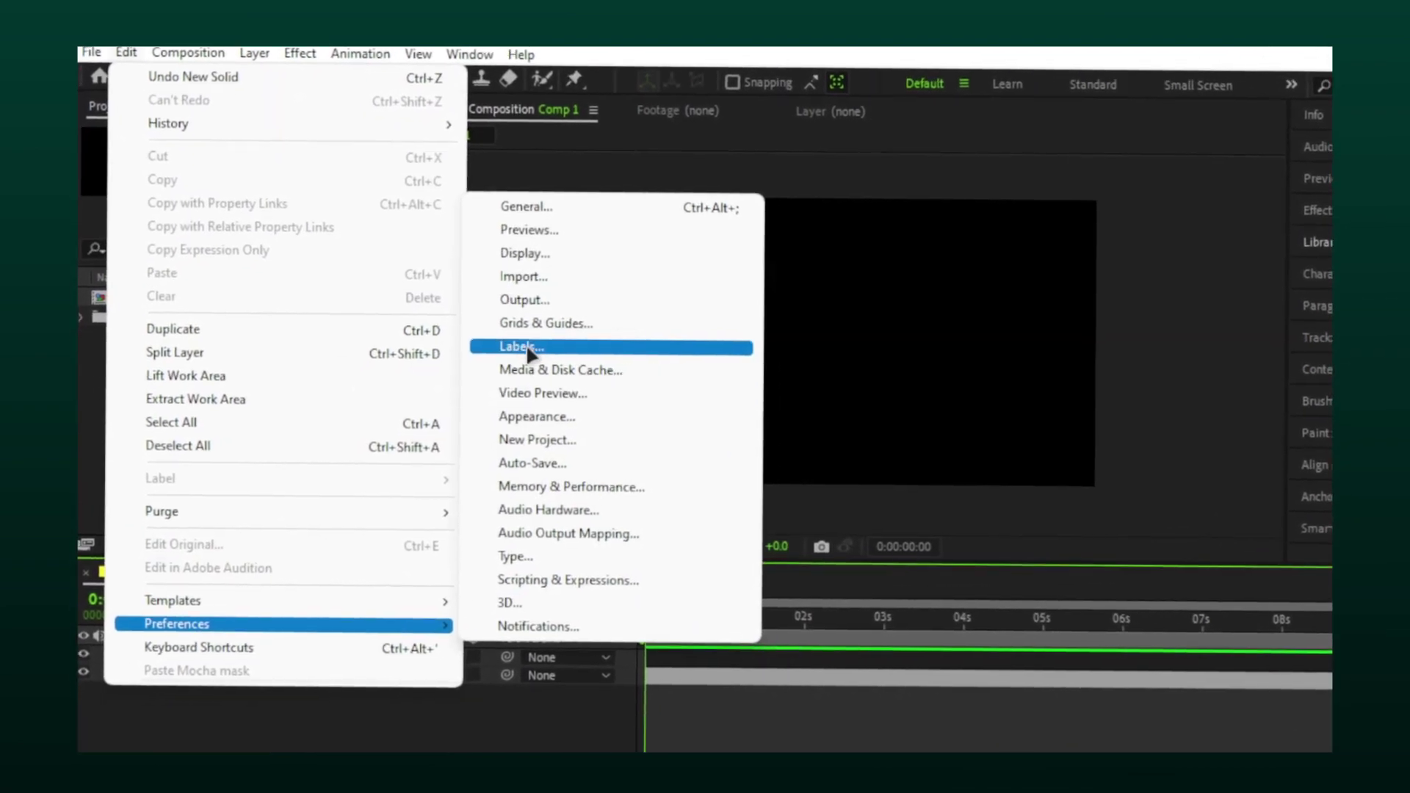
Step: In Label preferences, rename label colours such as black, set the video default label, and apply
{"action": "left_click", "coordinate": [504, 348]}
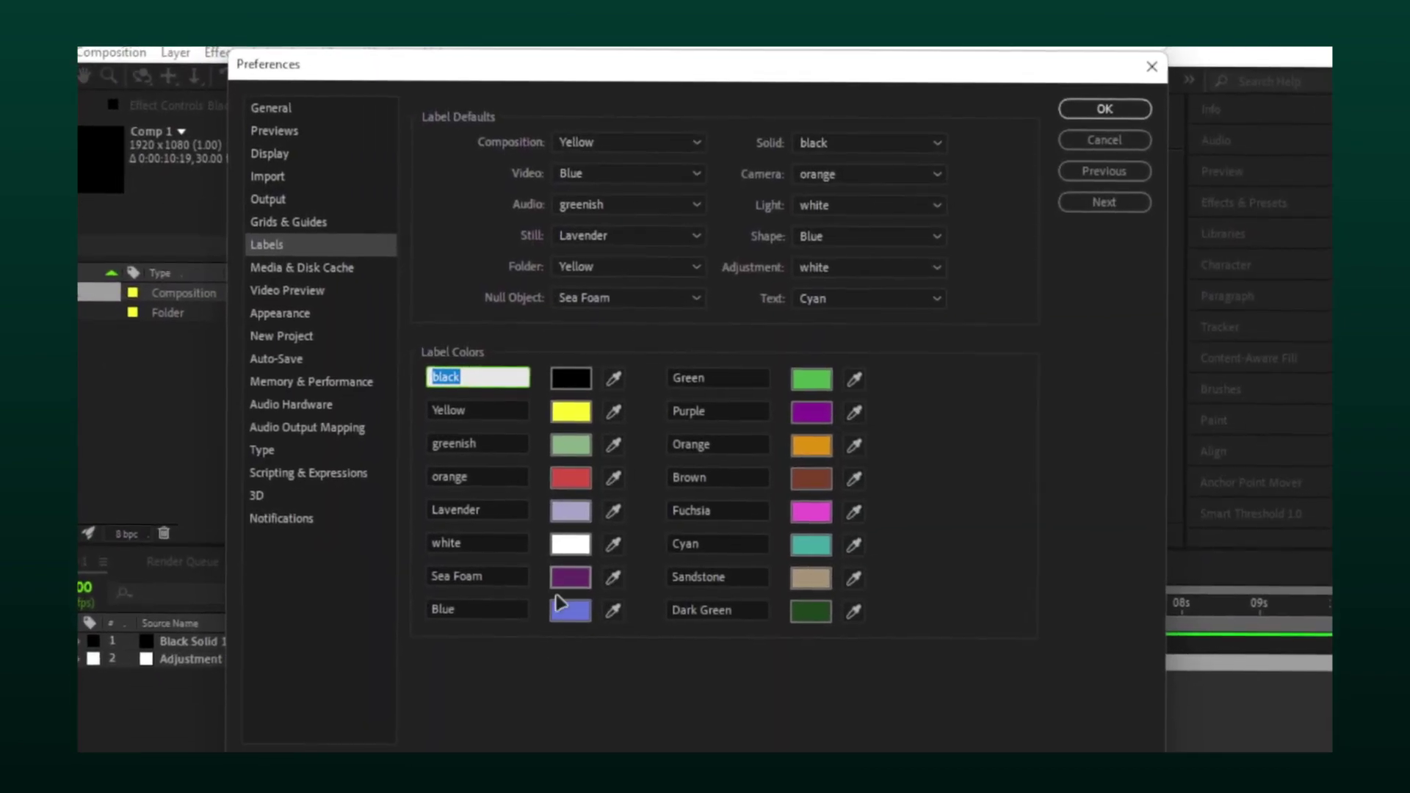
{"action": "left_click", "coordinate": [489, 374]}
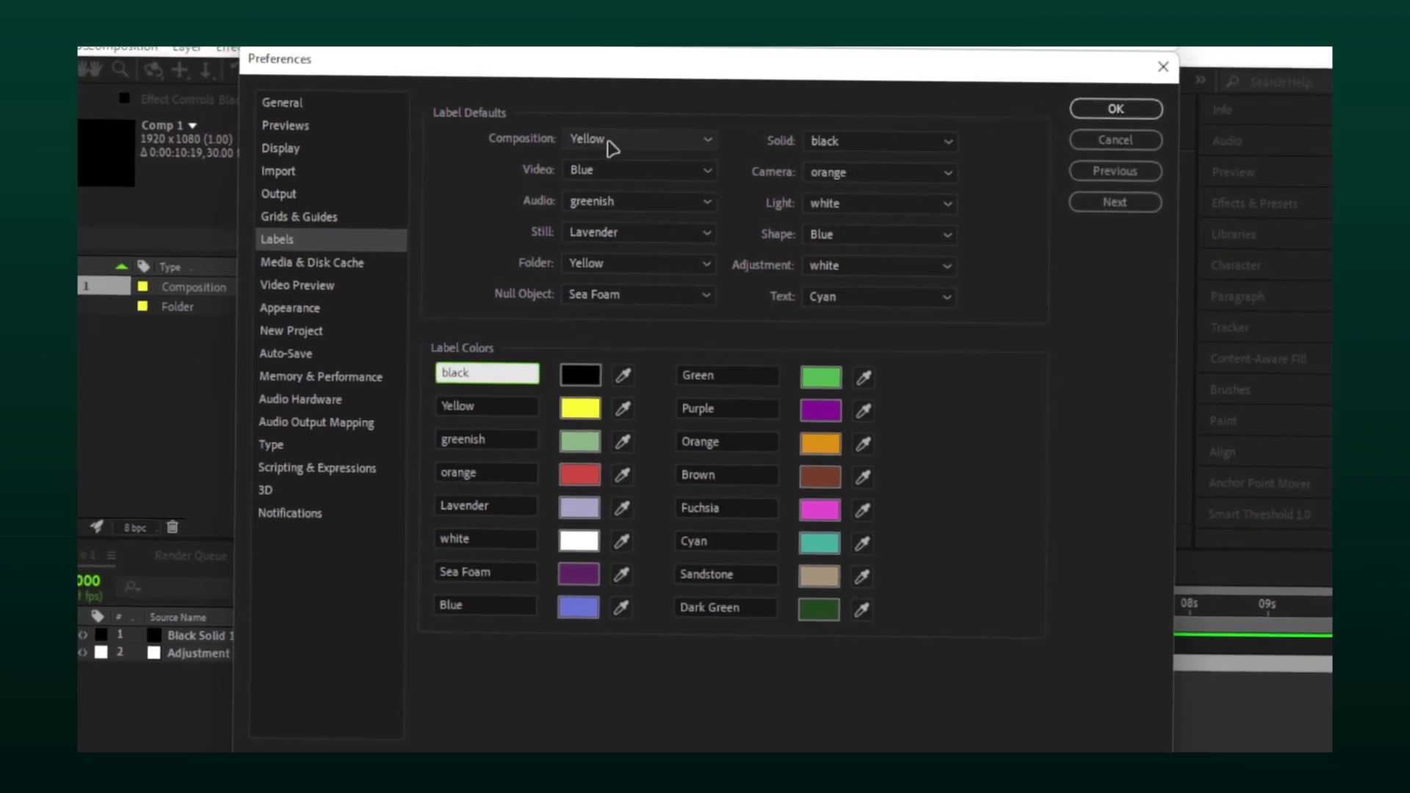
{"action": "left_click", "coordinate": [603, 167]}
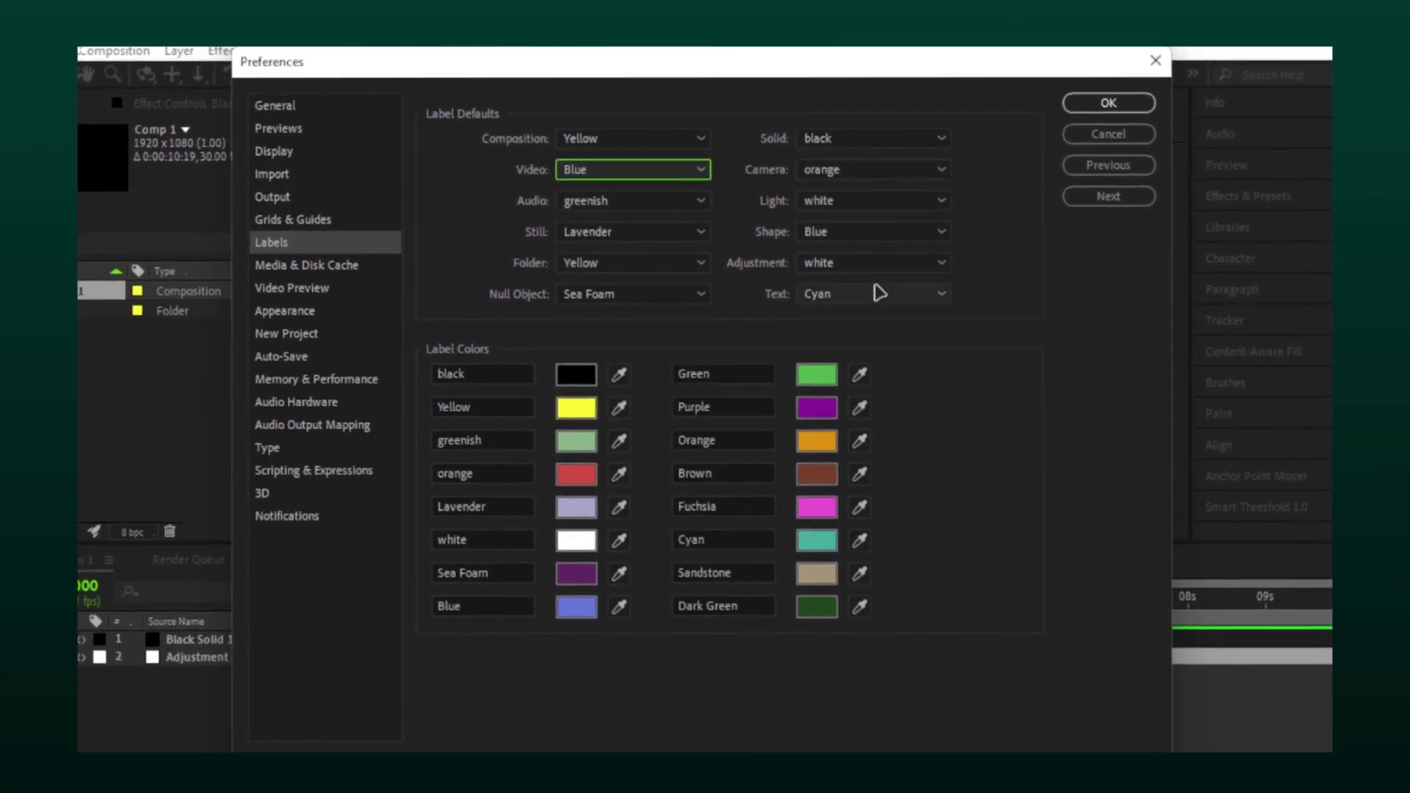
{"action": "left_click", "coordinate": [1107, 97]}
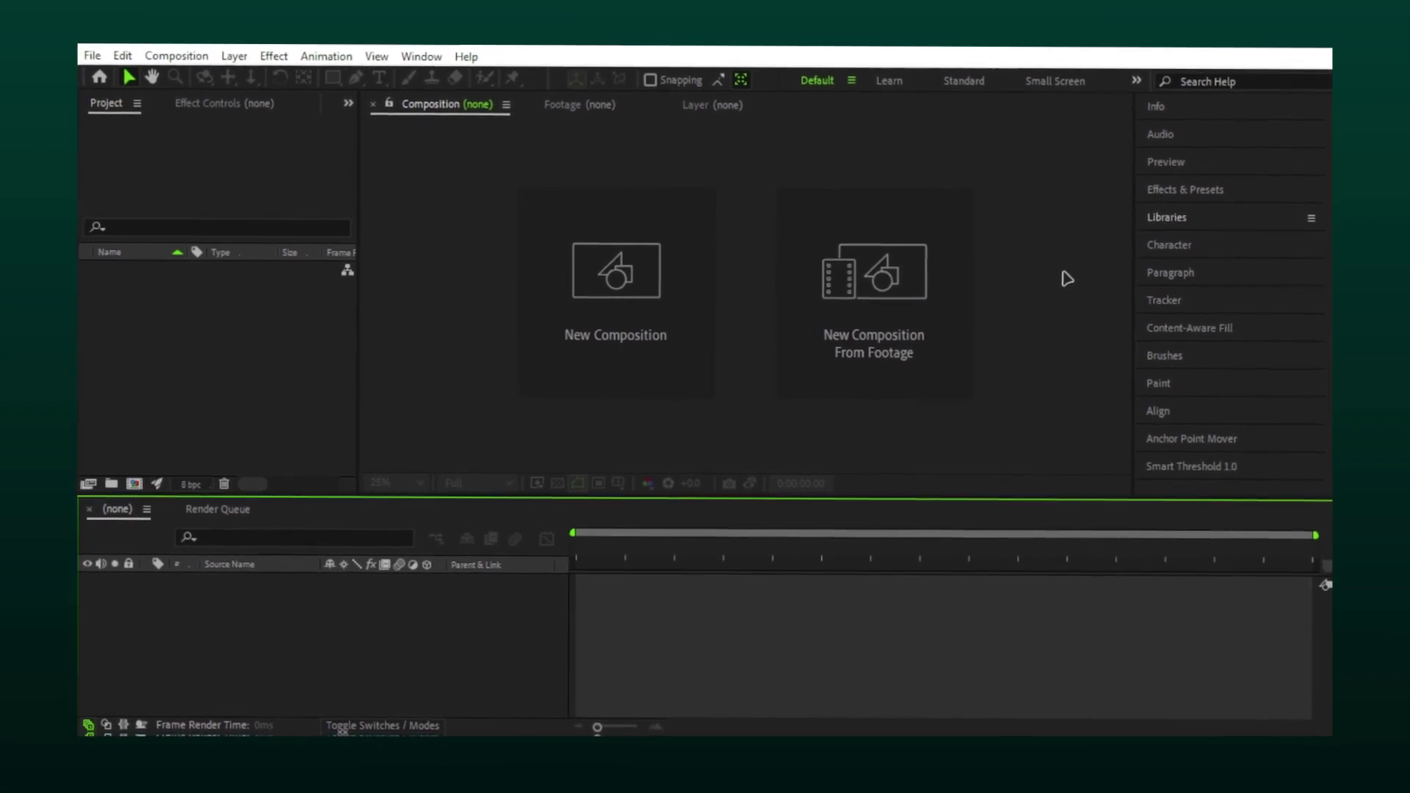
Step: Dock Effect Controls beside the Composition viewer, resize panels, then move it into the Project group
{"action": "mouse_move", "coordinate": [229, 100]}
{"action": "left_mouse_down"}
{"action": "mouse_move", "coordinate": [818, 212]}
{"action": "mouse_move", "coordinate": [1009, 208]}
{"action": "mouse_move", "coordinate": [965, 208]}
{"action": "left_mouse_up"}
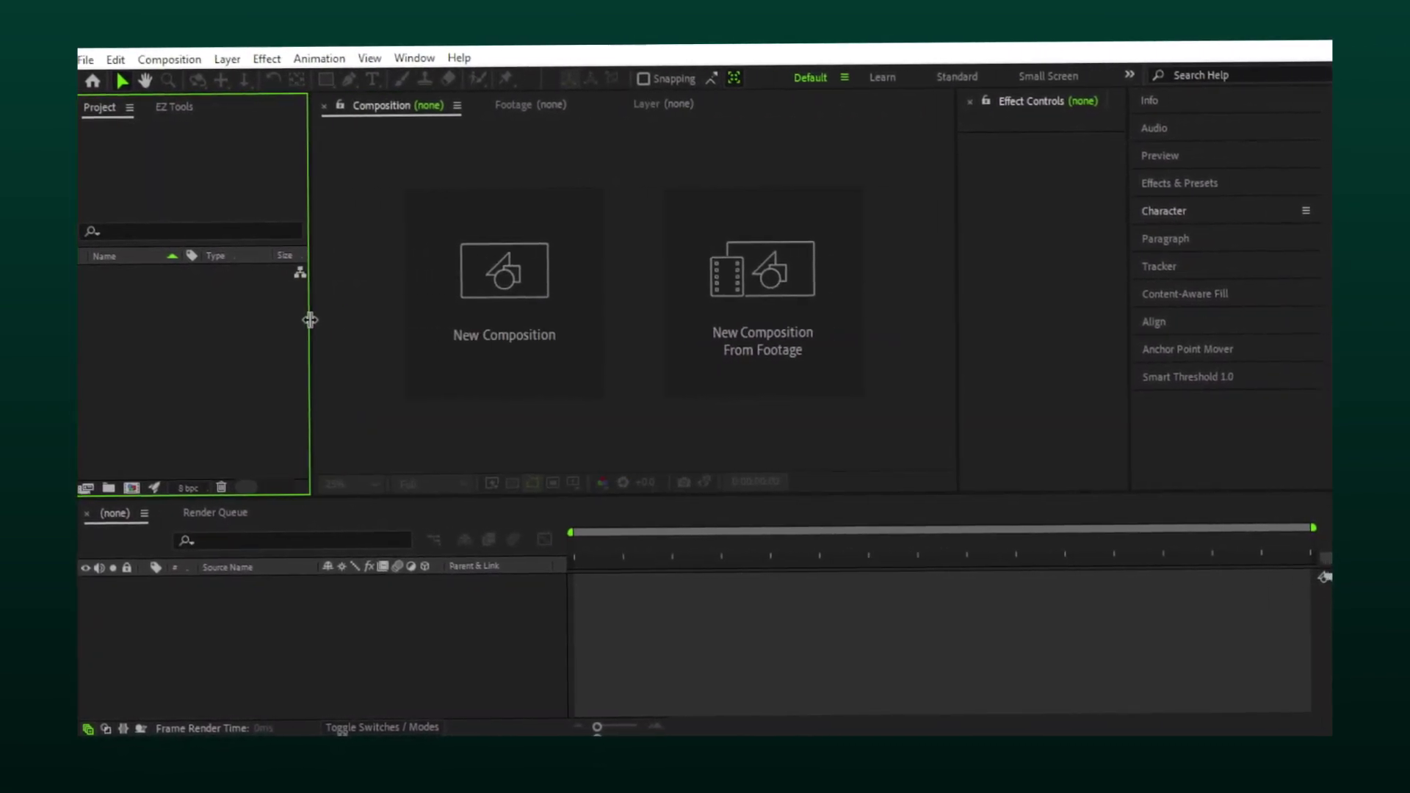
{"action": "mouse_move", "coordinate": [461, 498]}
{"action": "left_mouse_down"}
{"action": "mouse_move", "coordinate": [463, 418]}
{"action": "mouse_move", "coordinate": [463, 509]}
{"action": "left_mouse_up"}
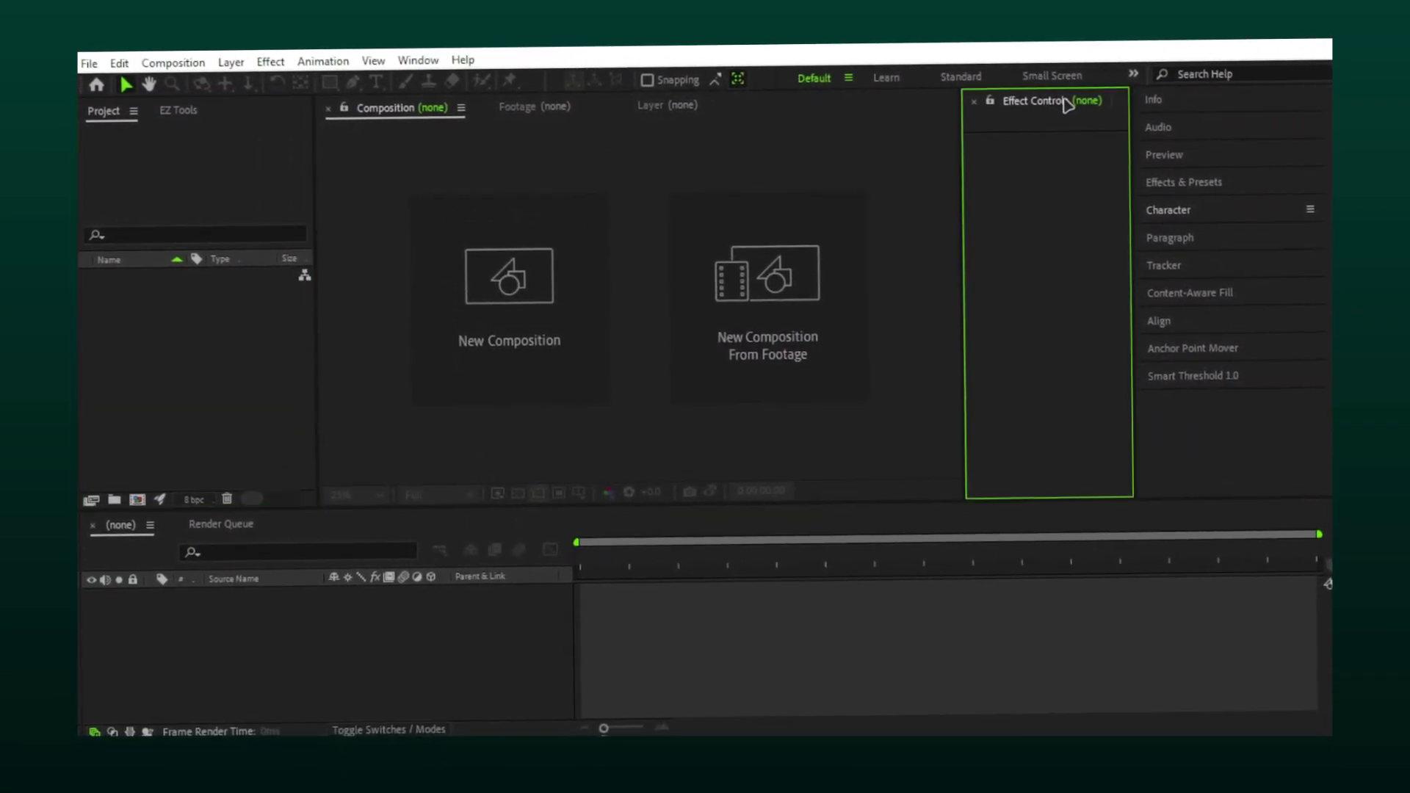
{"action": "mouse_move", "coordinate": [1066, 103]}
{"action": "left_mouse_down"}
{"action": "mouse_move", "coordinate": [592, 126]}
{"action": "mouse_move", "coordinate": [227, 111]}
{"action": "left_mouse_up"}
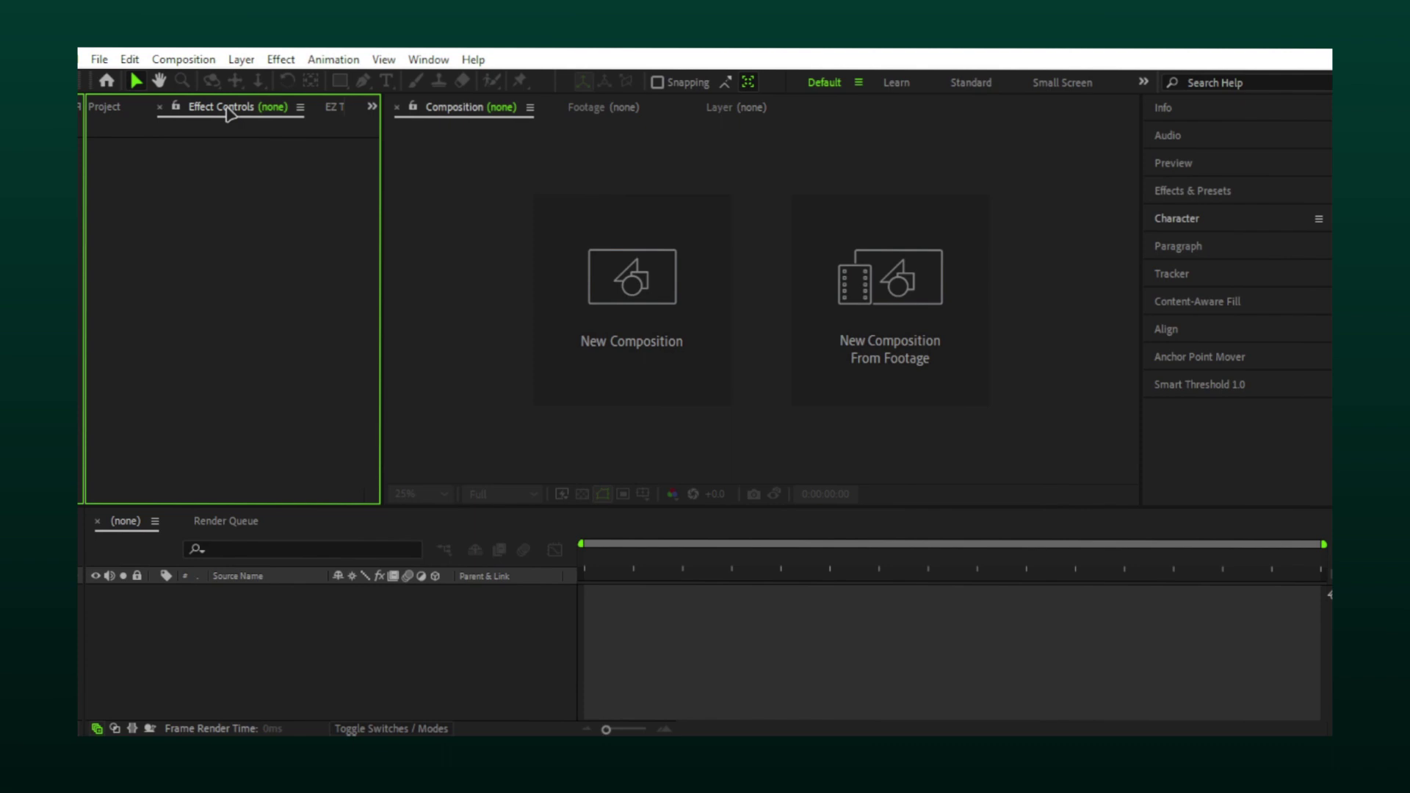
Step: Reset the Default workspace to its saved layout and collapse the Info panel
{"action": "left_click", "coordinate": [420, 68]}
{"action": "mouse_move", "coordinate": [626, 75]}
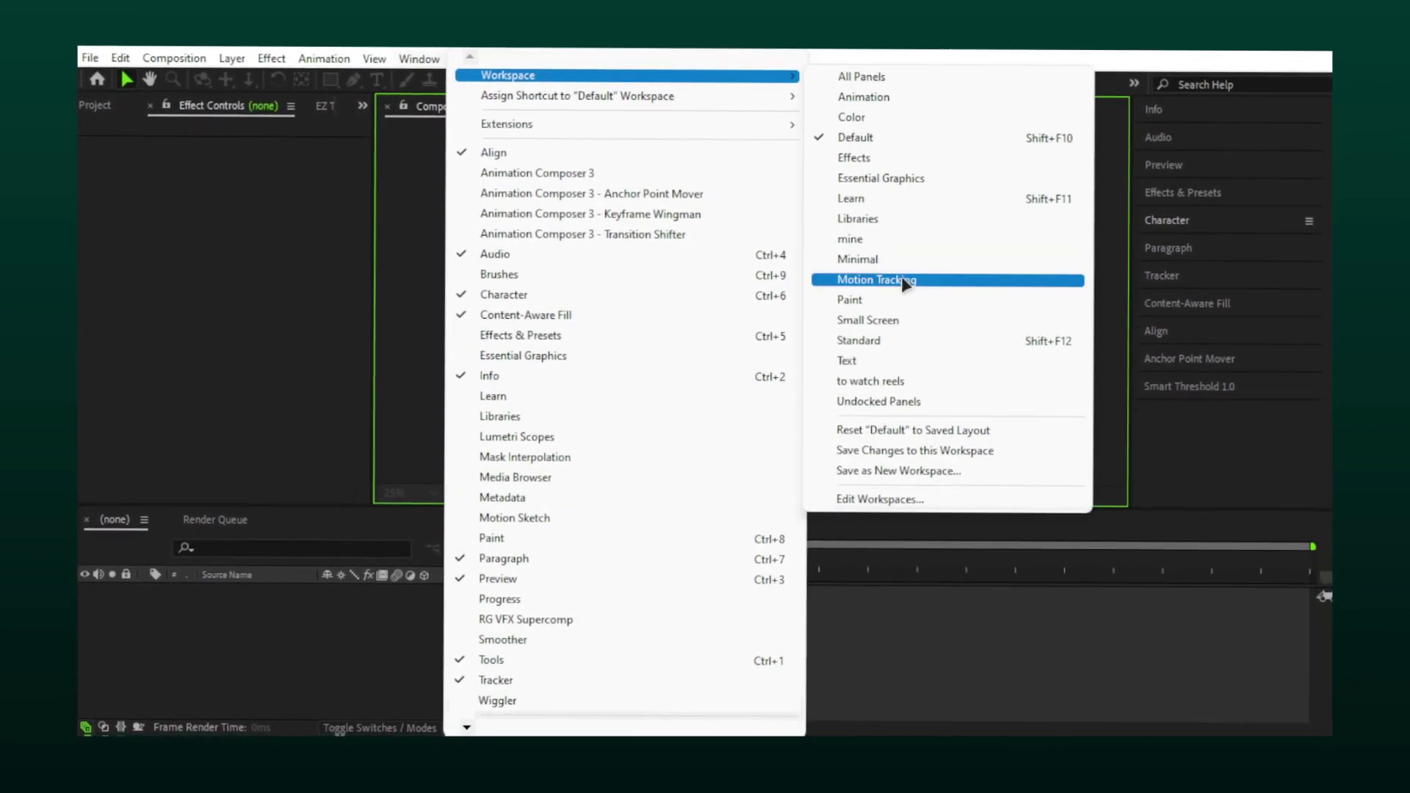
{"action": "left_click", "coordinate": [882, 431]}
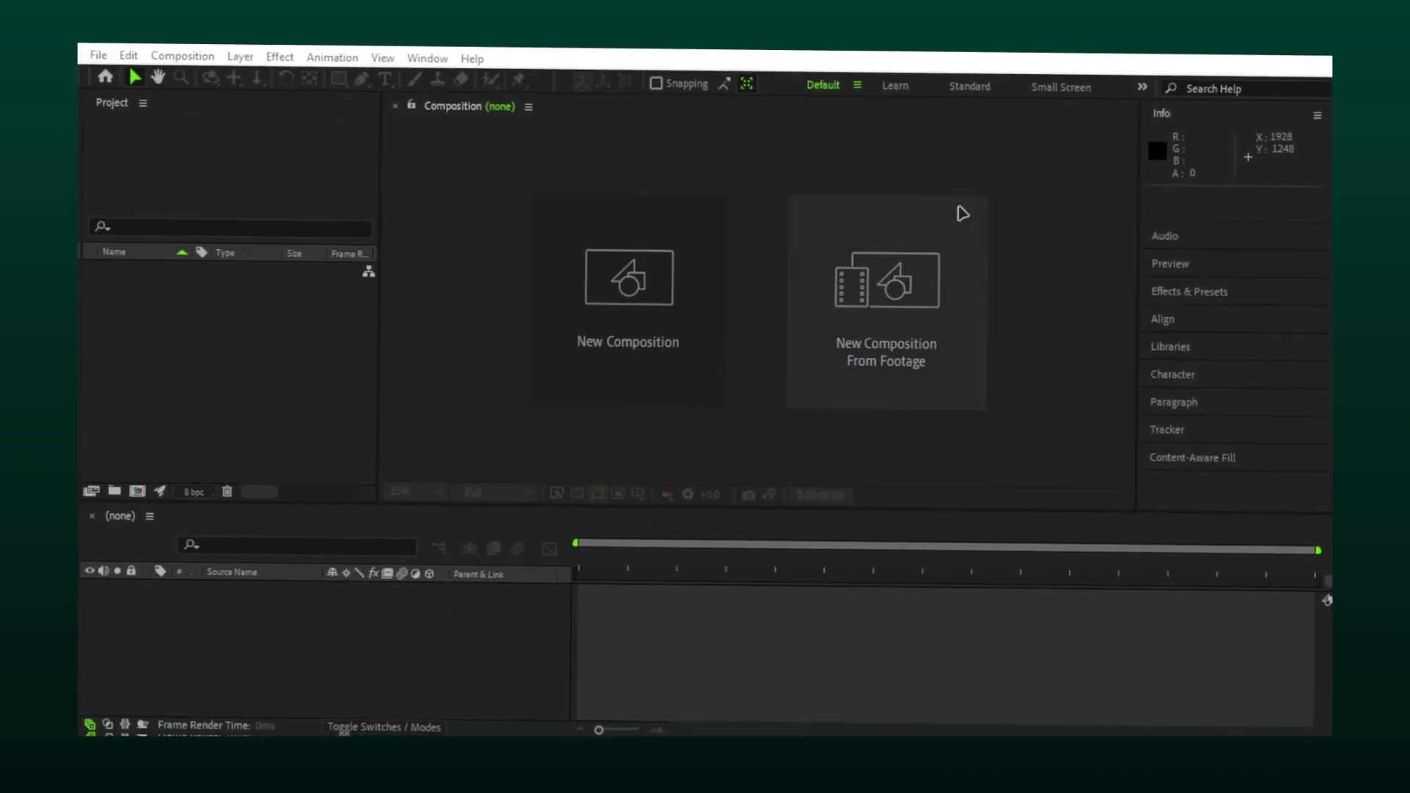
{"action": "left_click", "coordinate": [1168, 110]}
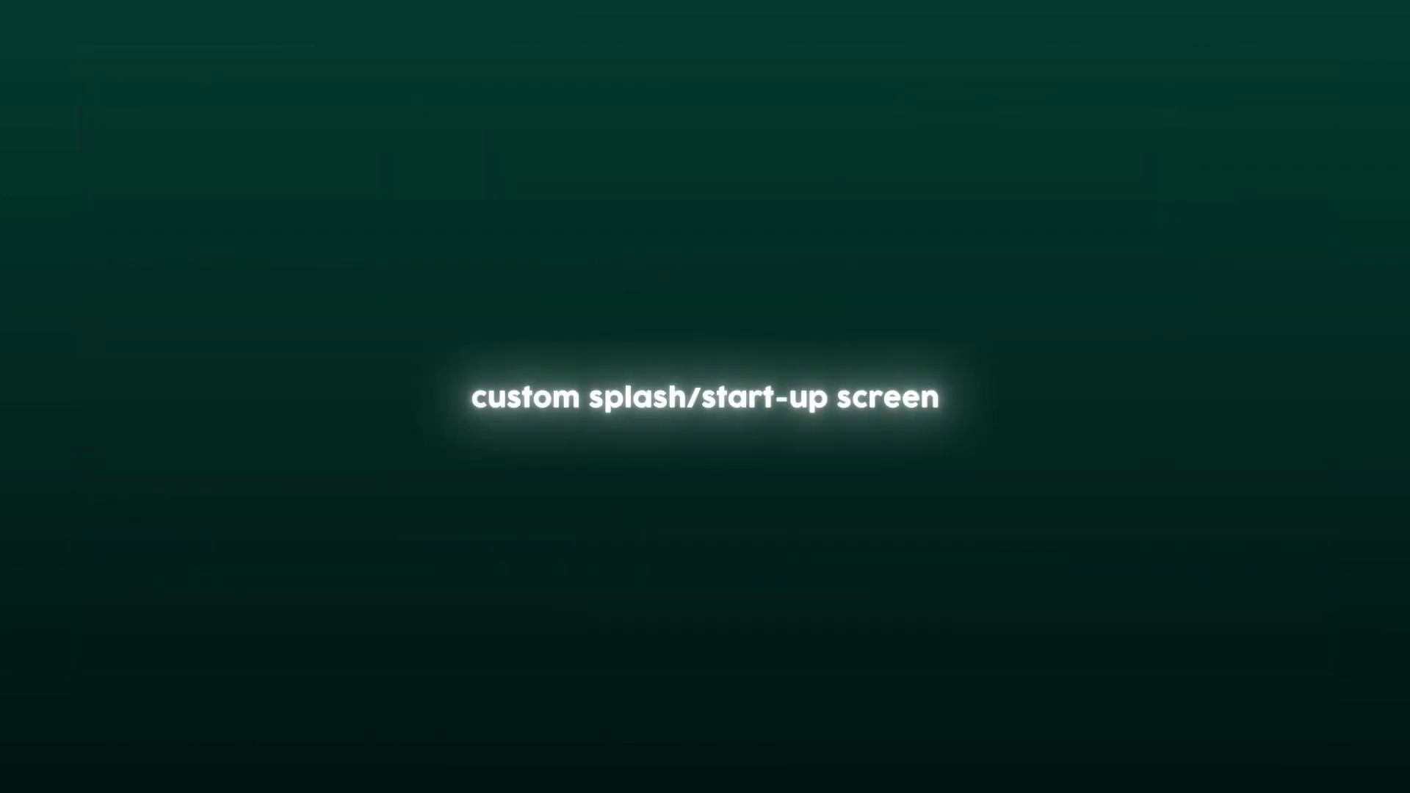